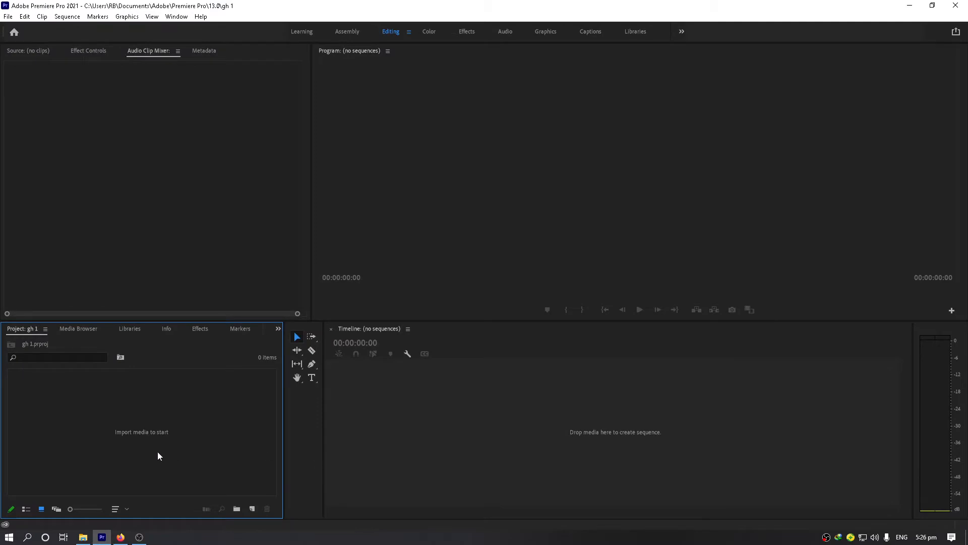
- Import the GHOST EFFECT A and GHOST EFFECT B videos from the GHOST EFFECT folder into the project
left_click(85, 535)
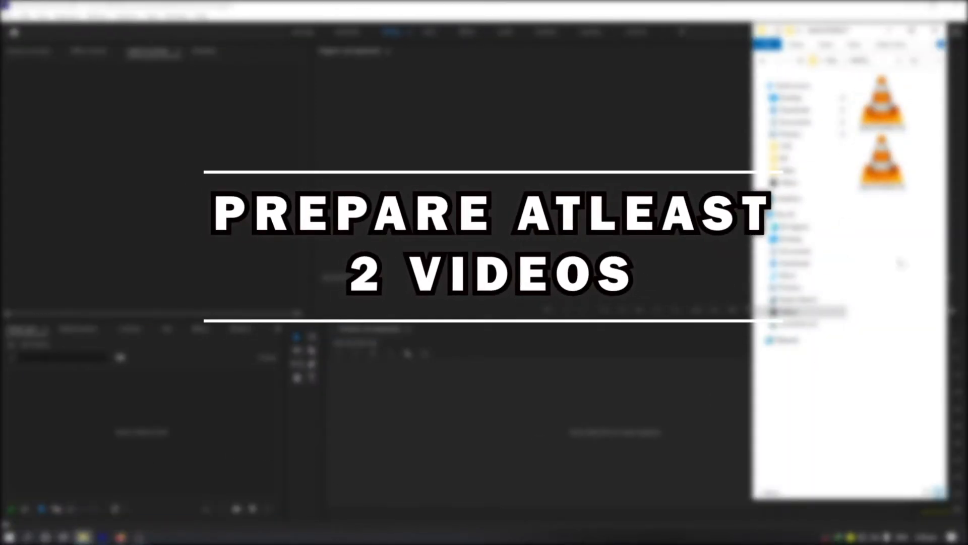
left_click_drag(891, 107, 57, 446)
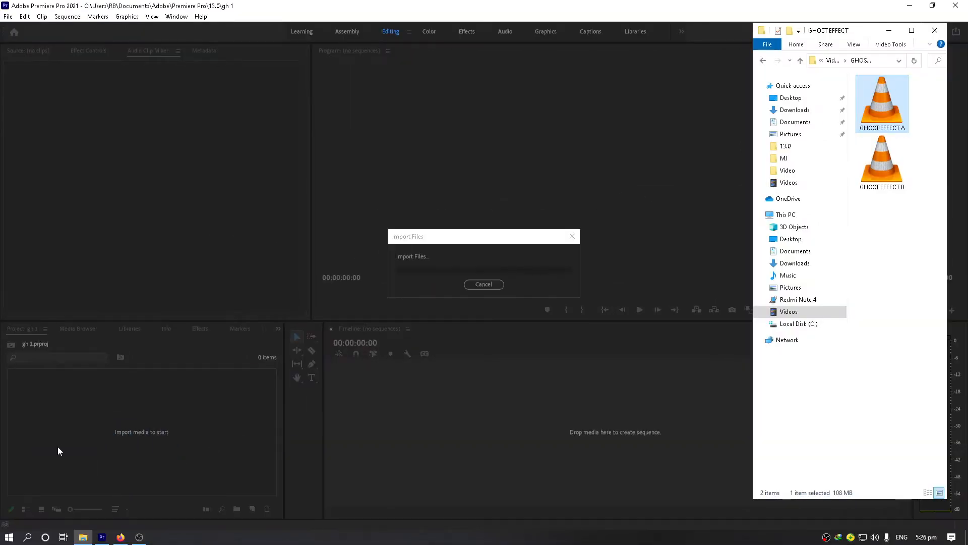
left_click_drag(882, 162, 154, 437)
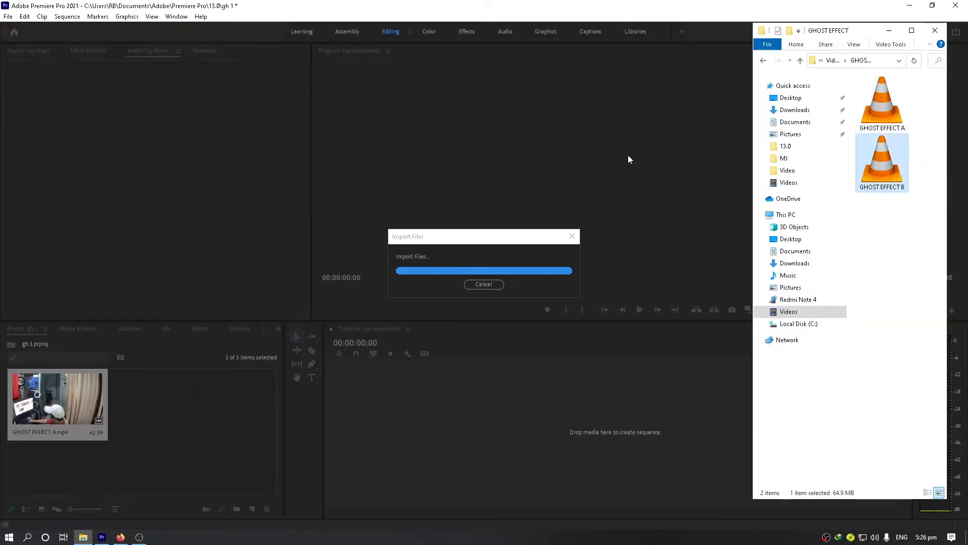
left_click(155, 464)
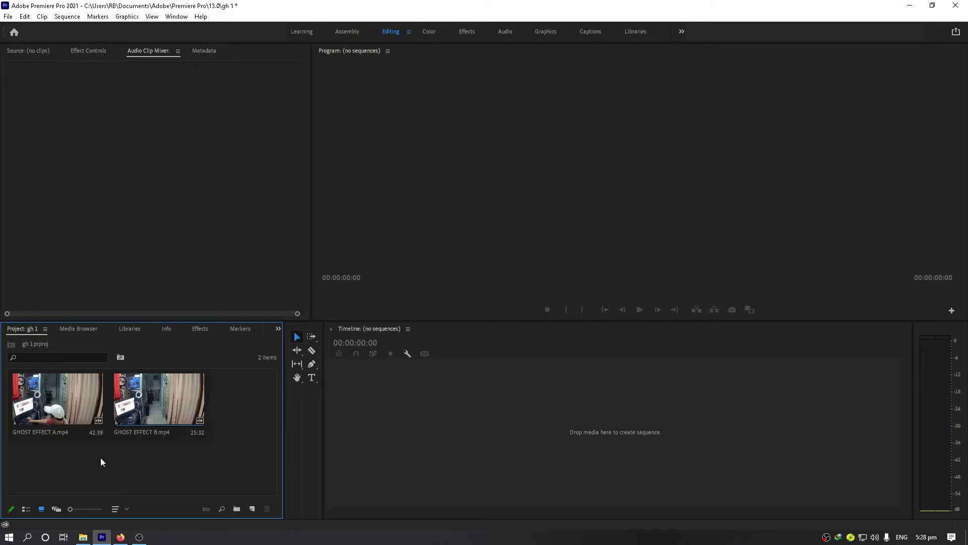
- Create a sequence from GHOST EFFECT A, place GHOST EFFECT B after it on V1, and preview frames from both clips
left_click_drag(55, 397, 534, 422)
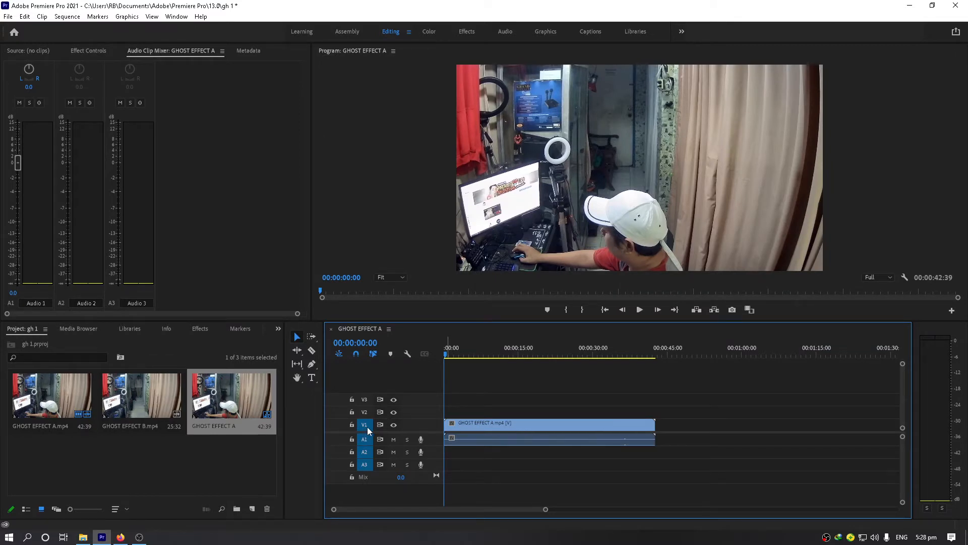
left_click(165, 459)
left_click_drag(165, 404, 677, 424)
left_click(574, 353)
left_click(460, 354)
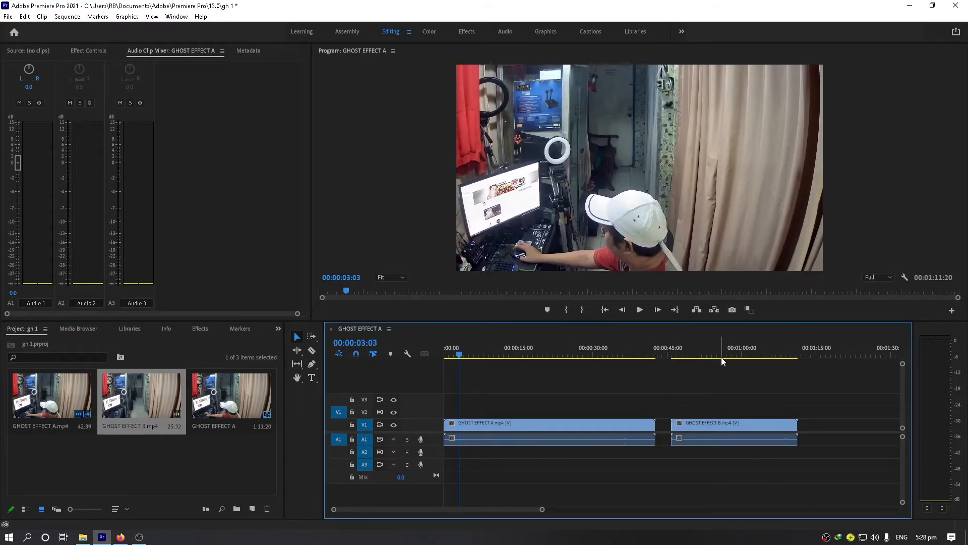
left_click(684, 354)
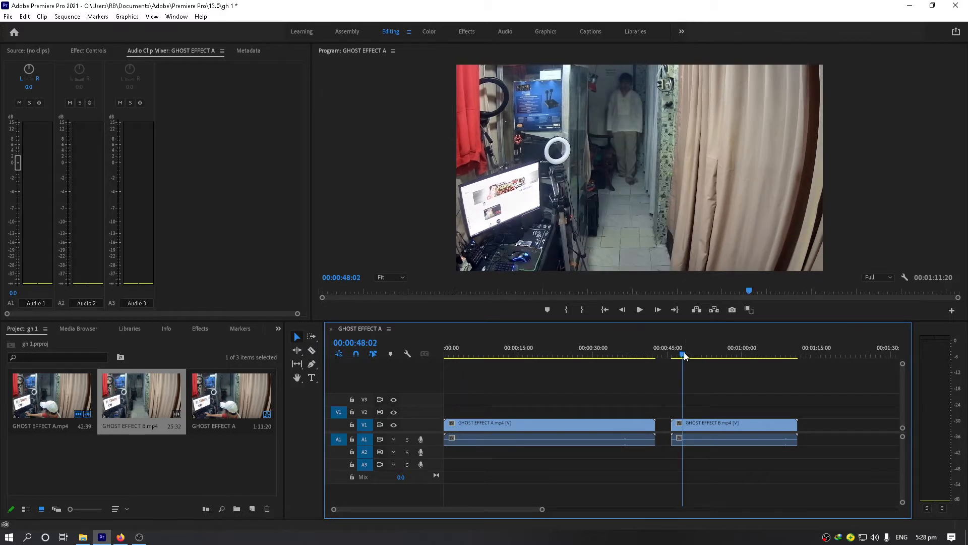
- Move the GHOST EFFECT B clip to V2 as an overlay, aligned with the start of GHOST EFFECT A
left_click_drag(702, 422, 702, 453)
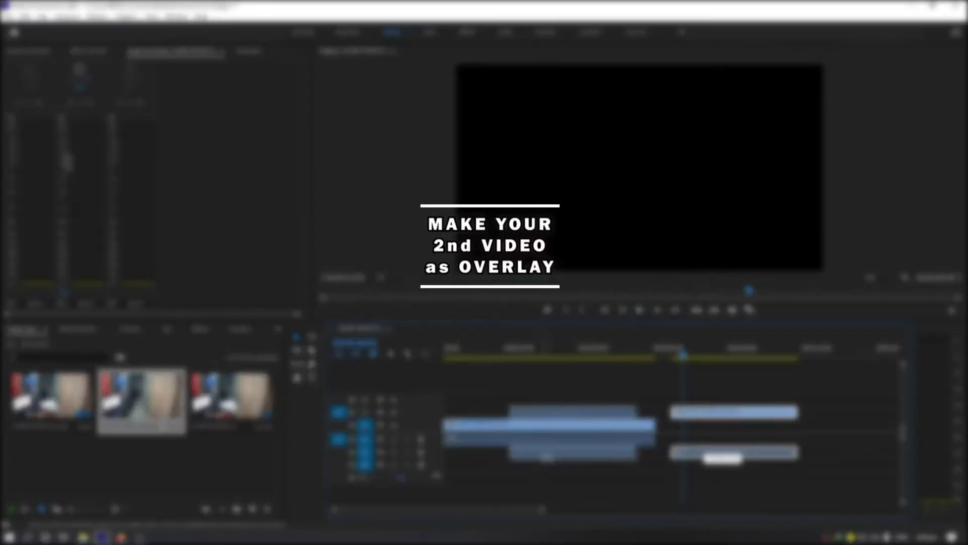
left_click_drag(544, 455, 476, 455)
left_click(456, 358)
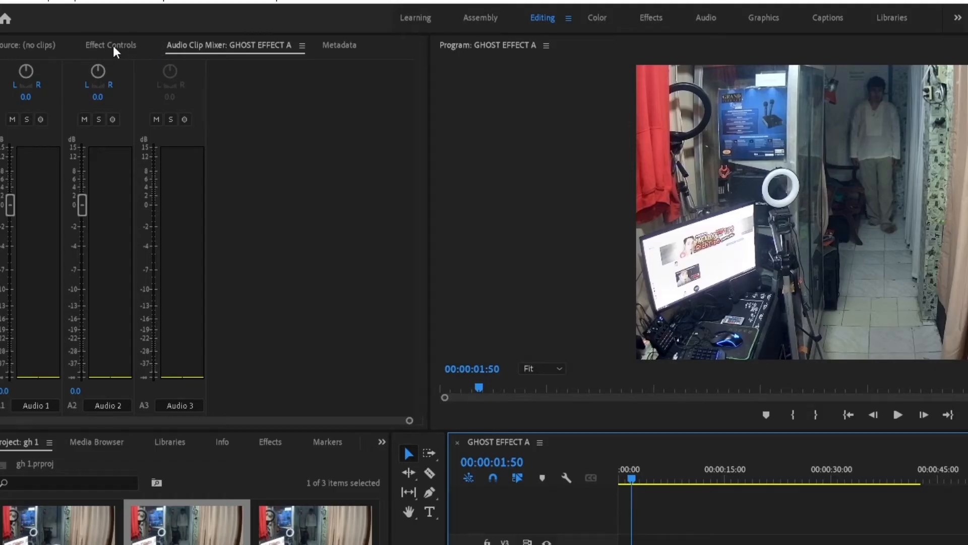
- Set the opacity of the GHOST EFFECT B overlay clip to 50%
left_click(113, 45)
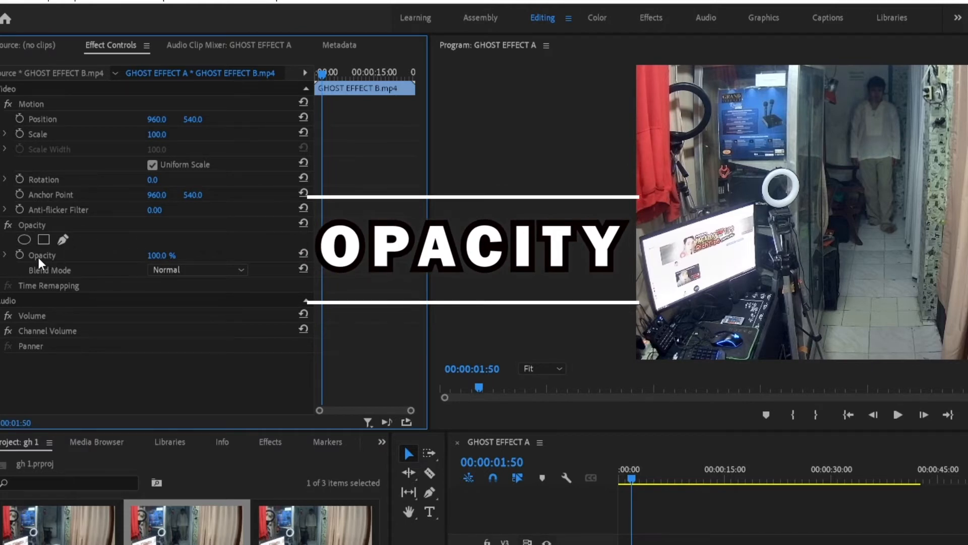
left_click(157, 256)
type("50")
key("Return")
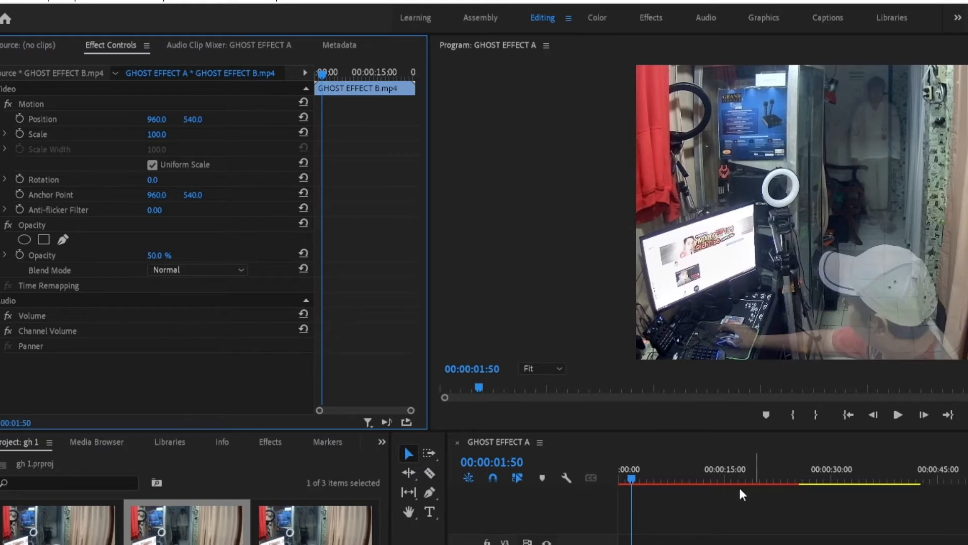
- At 00:00:02:51, draw a closed freeform opacity mask on GHOST EFFECT B around the standing ghost figure and check the composite
left_click_drag(630, 477, 639, 476)
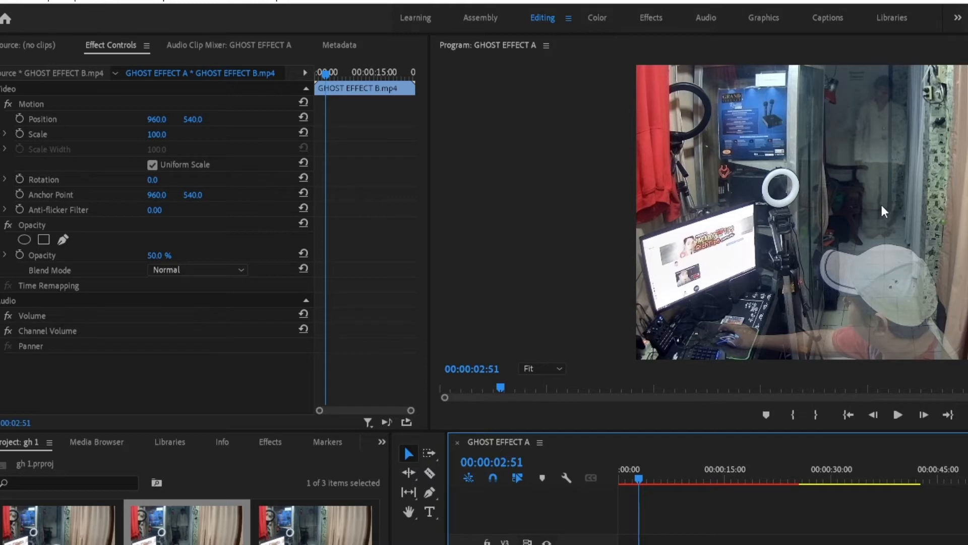
left_click(64, 240)
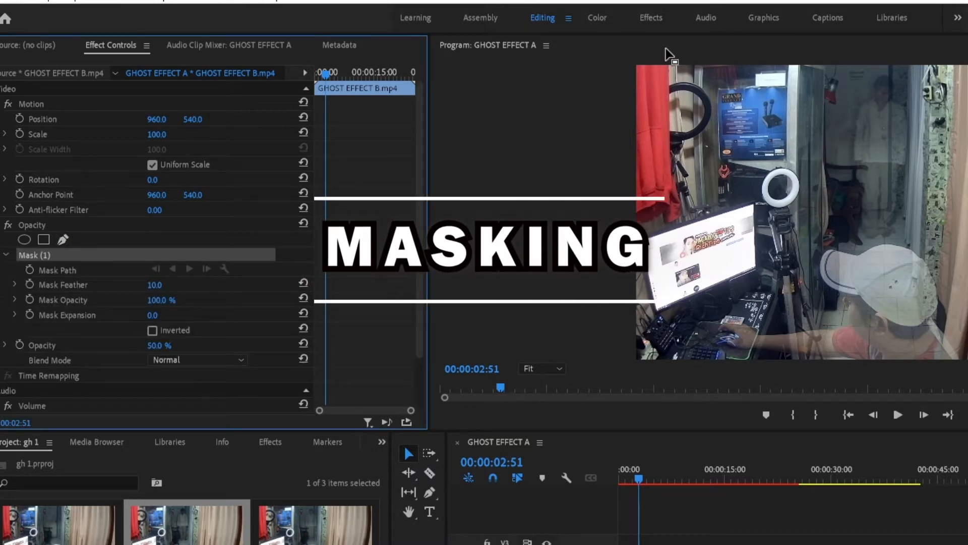
left_click(880, 68)
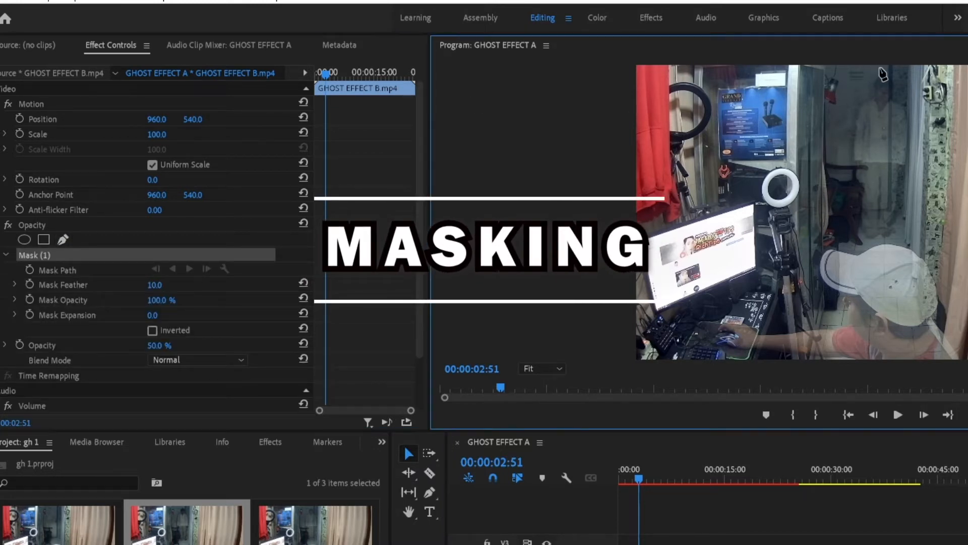
left_click(900, 71)
left_click(908, 90)
left_click(916, 123)
left_click(912, 174)
left_click(912, 217)
left_click(909, 243)
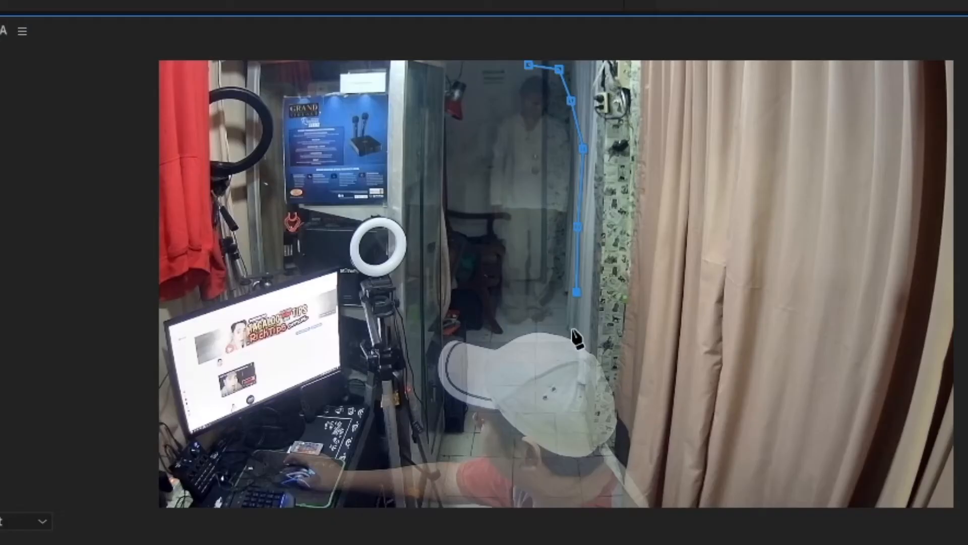
left_click(510, 334)
left_click(482, 314)
left_click(479, 247)
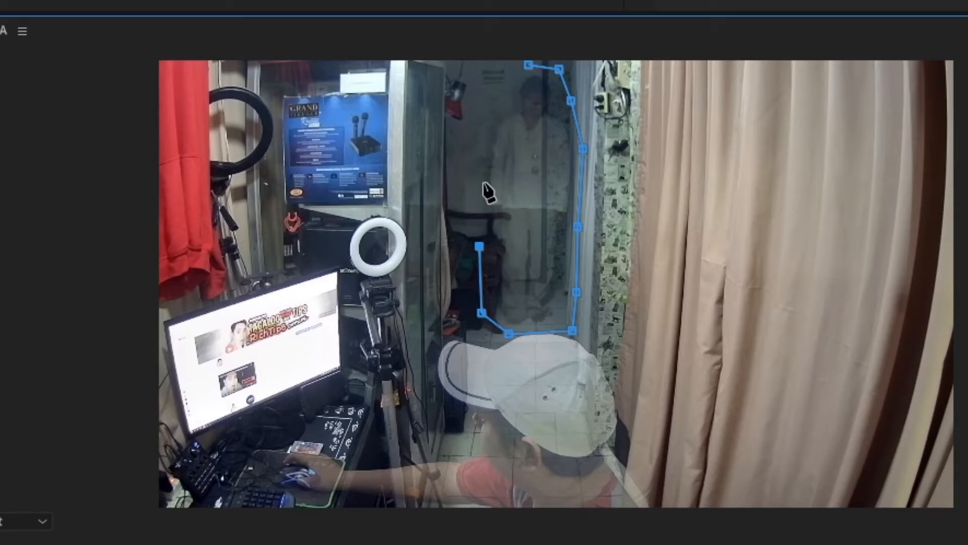
left_click(477, 159)
left_click(489, 96)
left_click(529, 65)
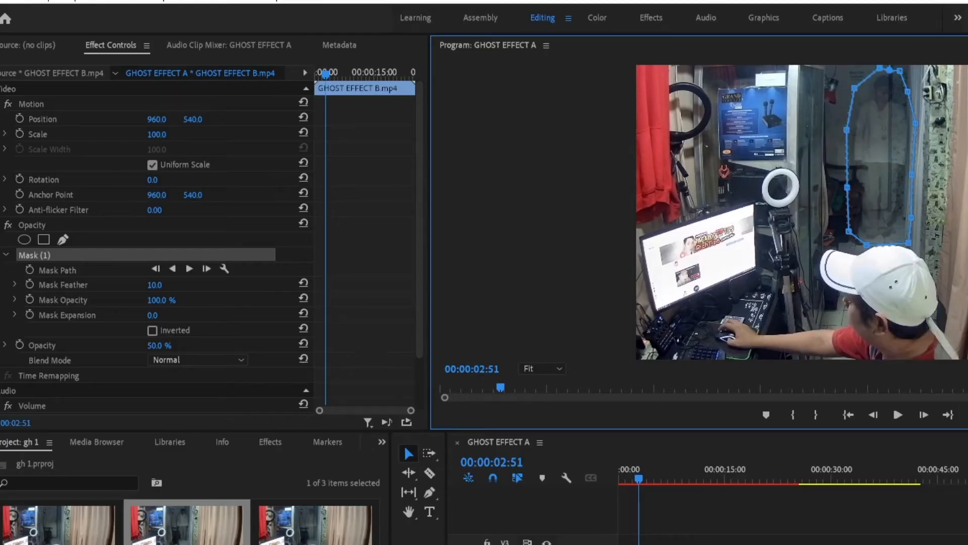
left_click(860, 518)
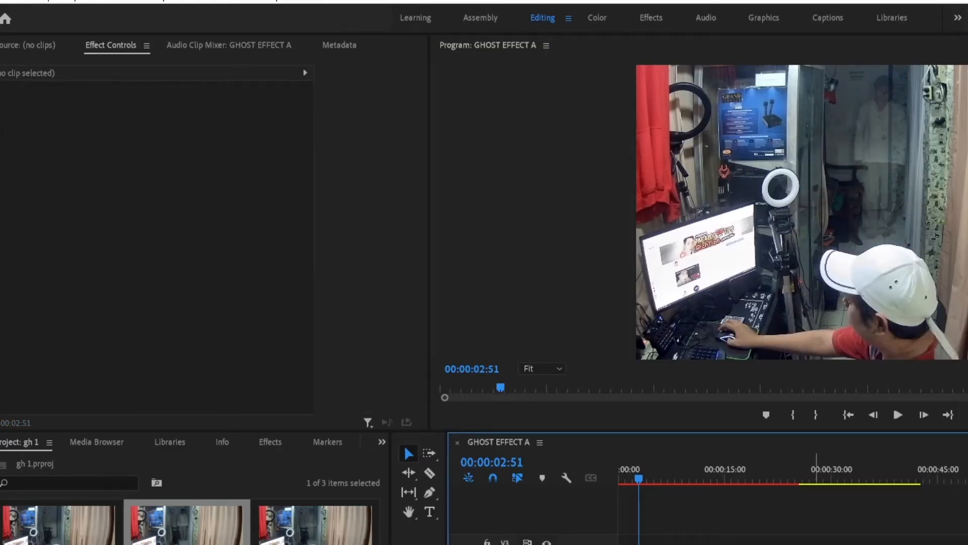
left_click(898, 229)
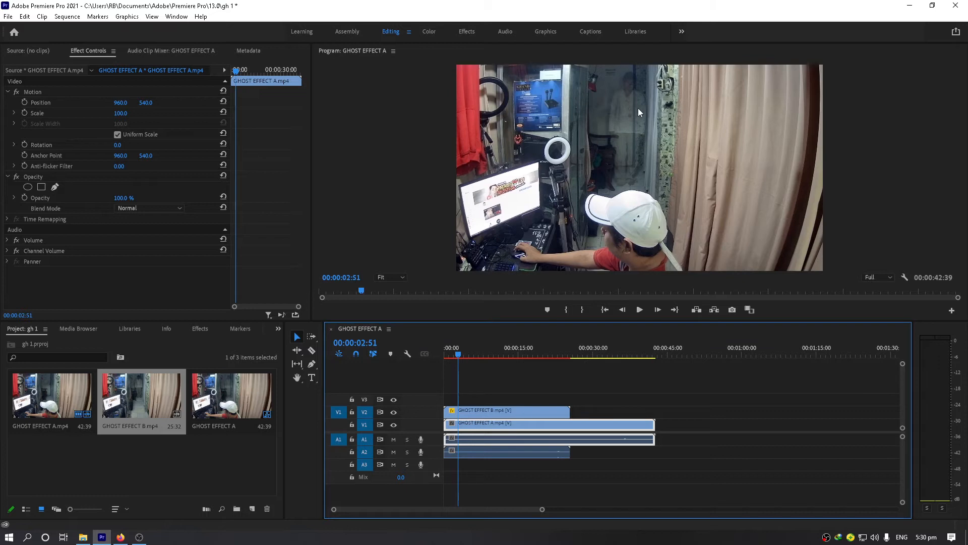
- Search the effects for "gau", apply Gaussian Blur to the GHOST EFFECT B clip on V2, and select that clip
left_click(197, 327)
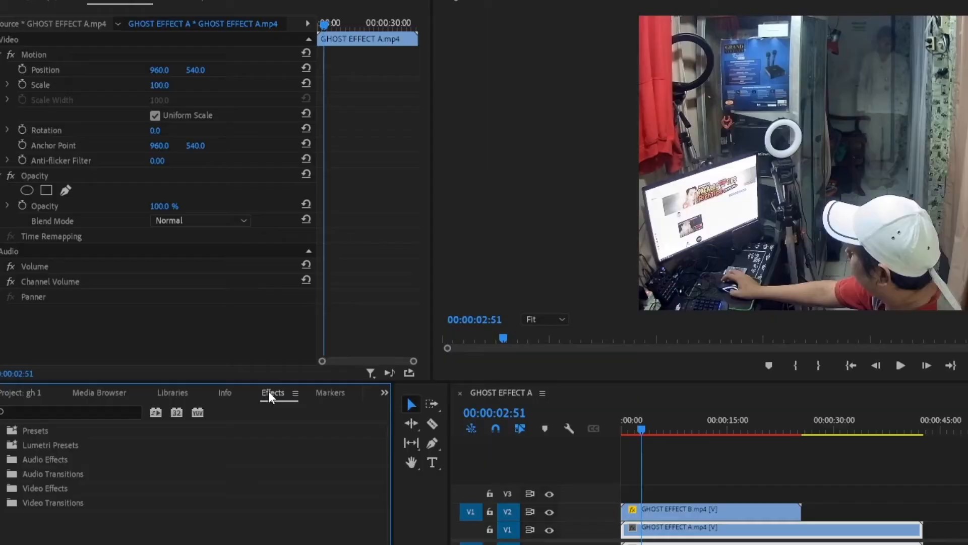
left_click(88, 412)
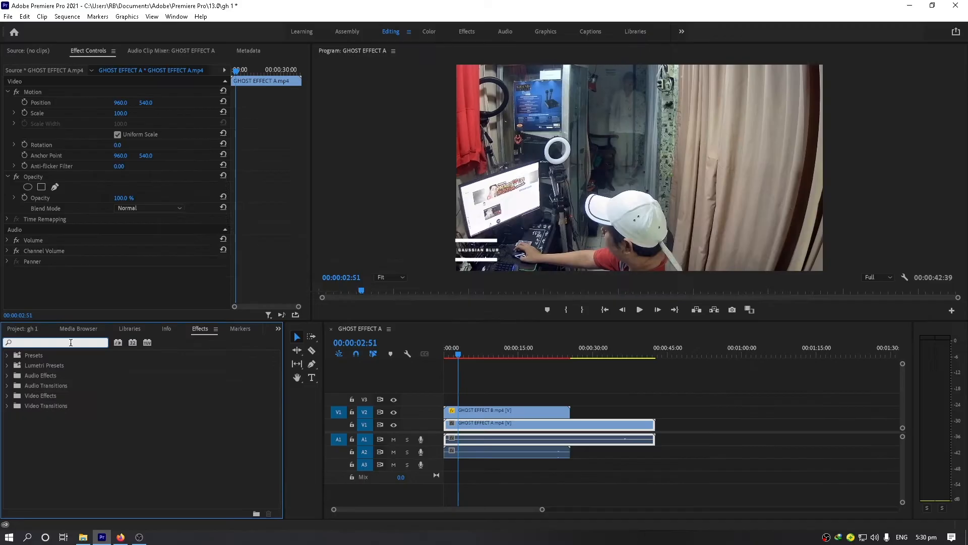
type("gau")
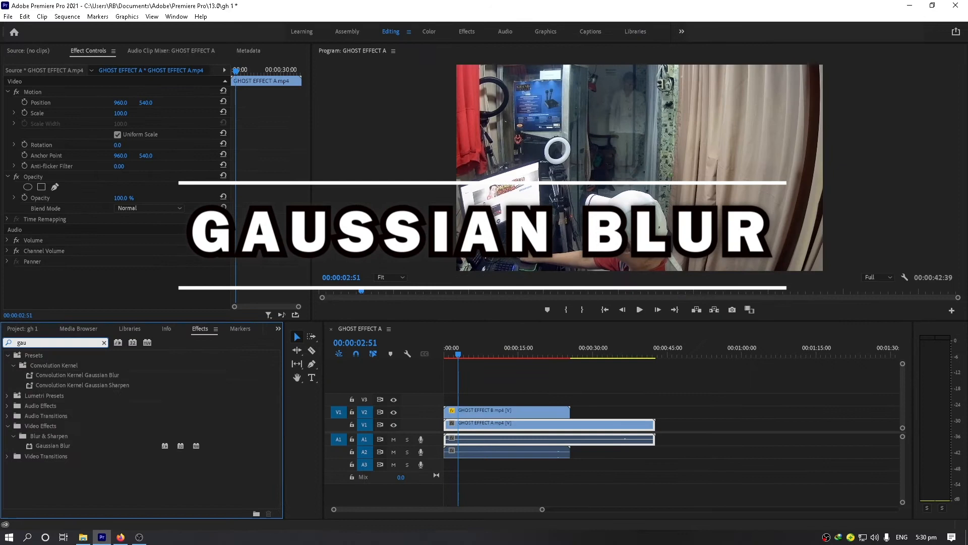
left_click(70, 445)
left_click_drag(70, 445, 499, 412)
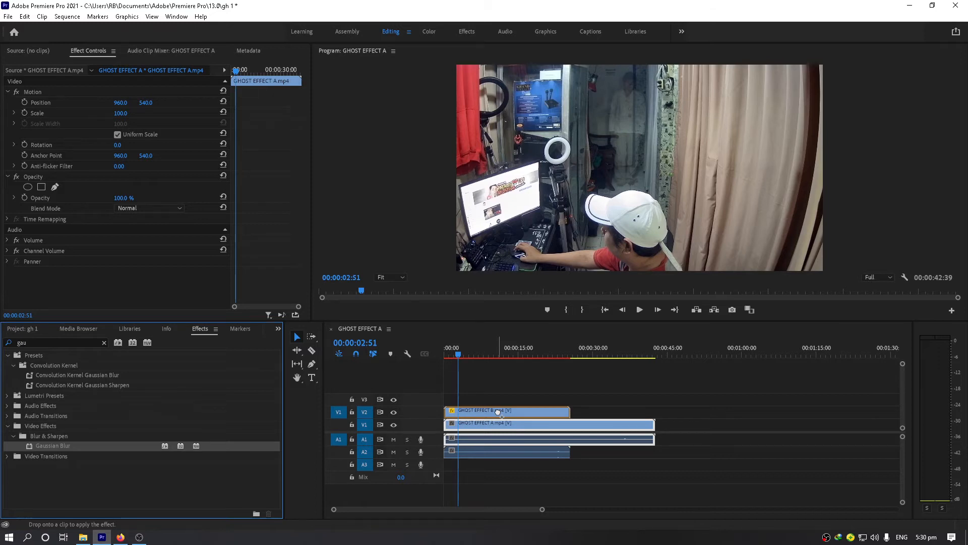
left_click_drag(499, 412, 499, 413)
left_click(499, 413)
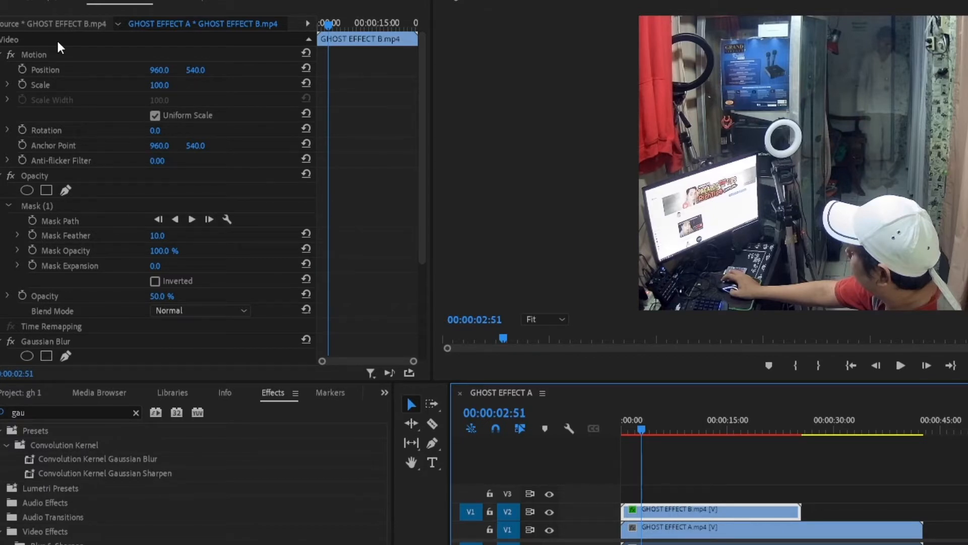
- Set the Gaussian Blur blurriness of GHOST EFFECT B to 40 and preview it near the start of the sequence
scroll(133, 296, "down", 3)
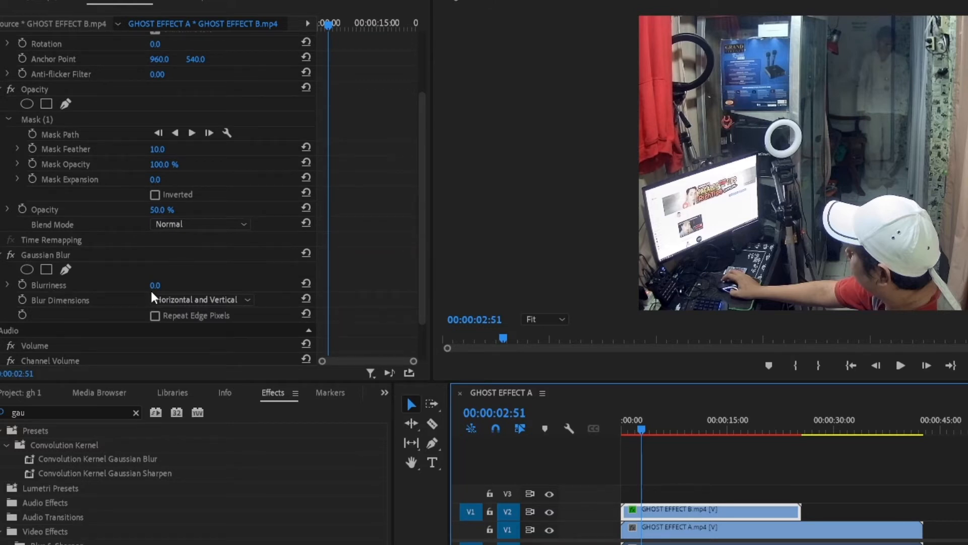
left_click(154, 286)
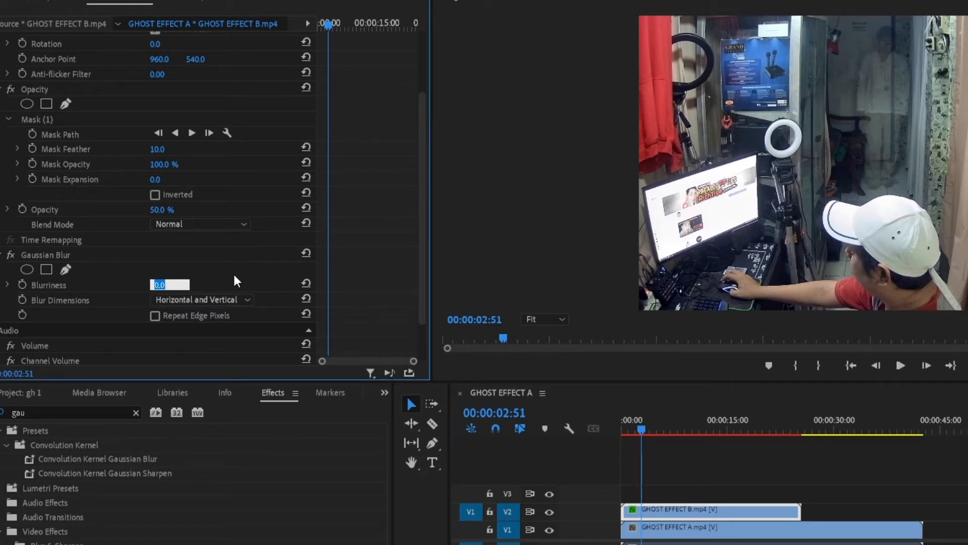
type("40")
left_click(626, 428)
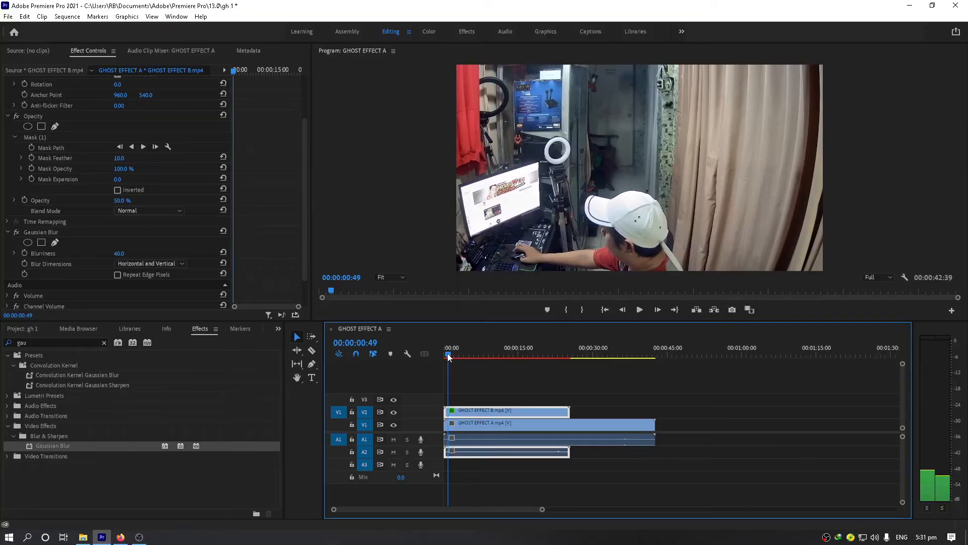
- At the start of the sequence, set the opacity of GHOST EFFECT B to 0% and enable its opacity animation
key("Home")
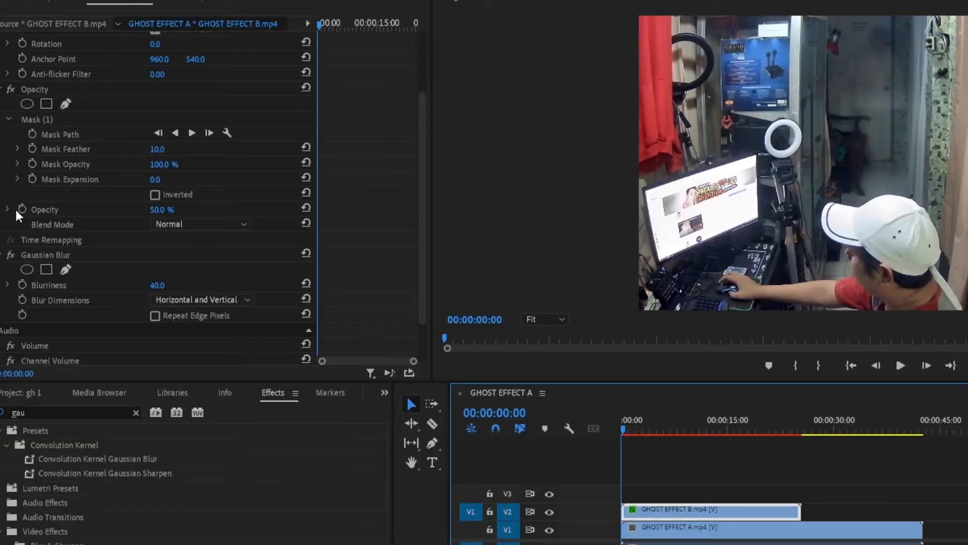
left_click(161, 210)
type("0")
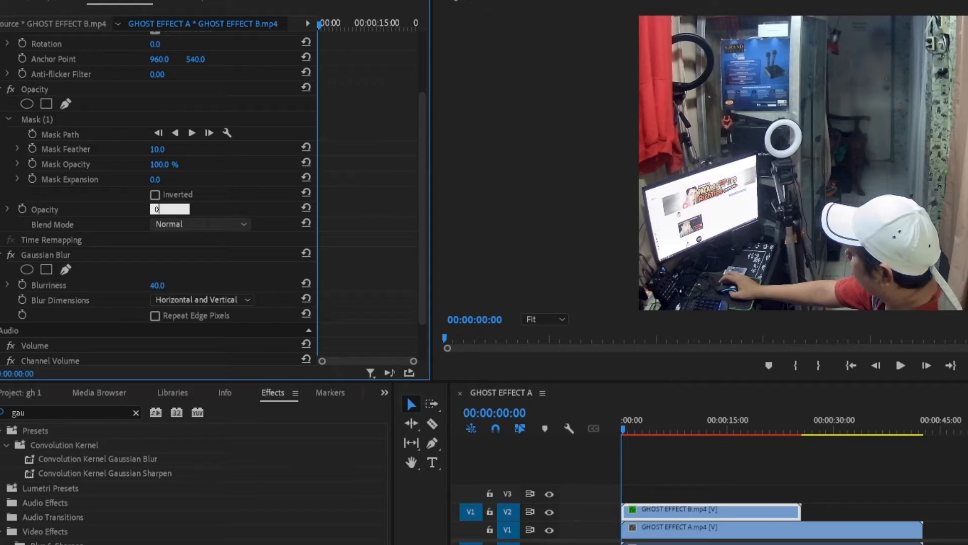
left_click(22, 210)
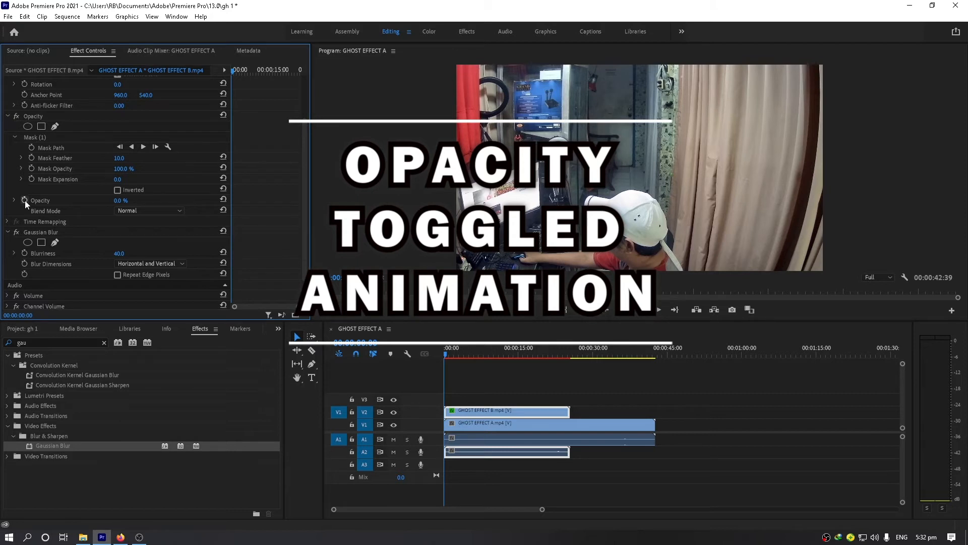
left_click(25, 200)
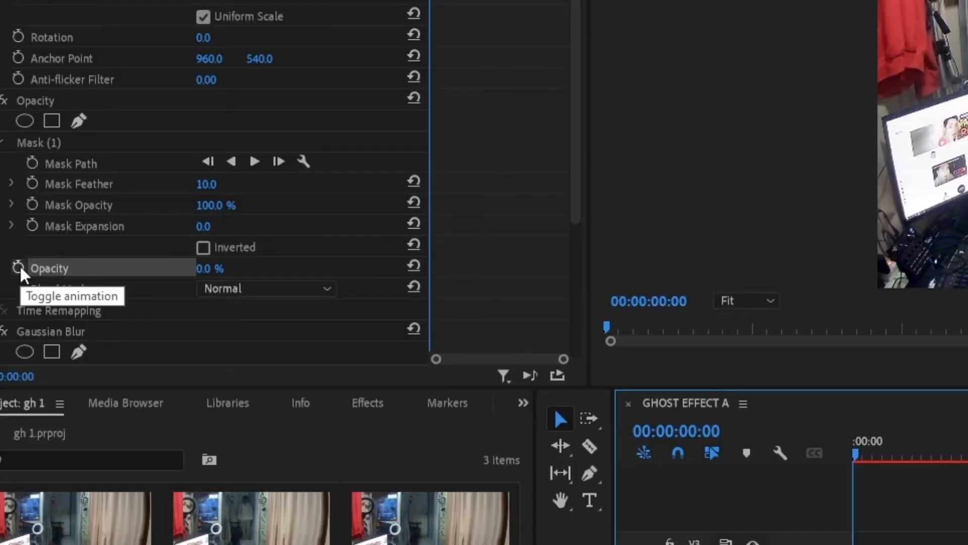
left_click(19, 268)
- Keyframe the overlay's opacity at 40% about two seconds in and at 50% at 00:00:04:10
left_click(855, 453)
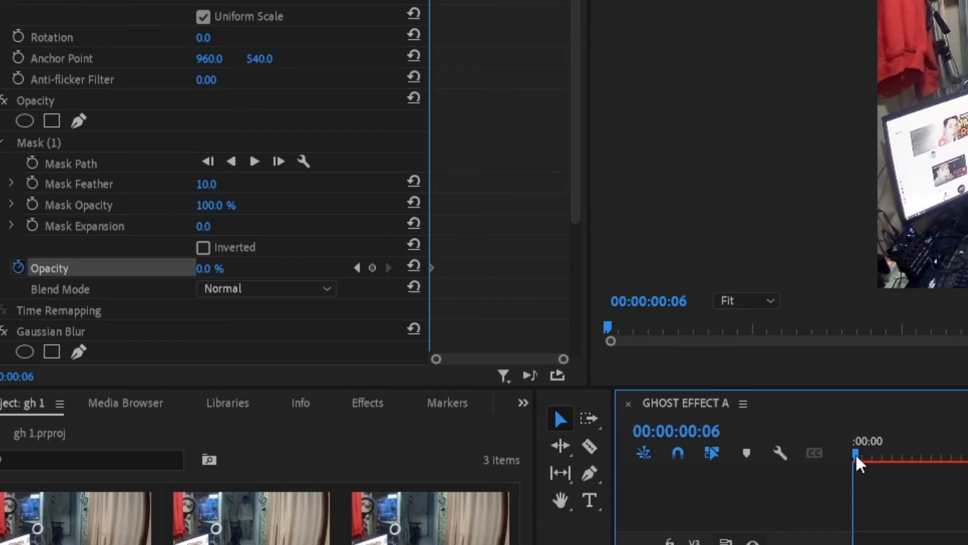
left_click_drag(856, 453, 873, 452)
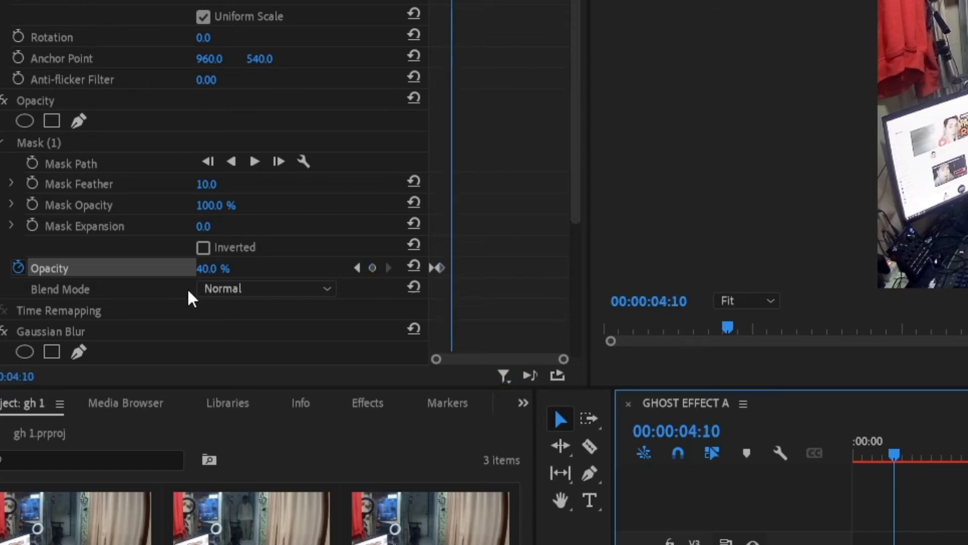
left_click(212, 267)
type("50")
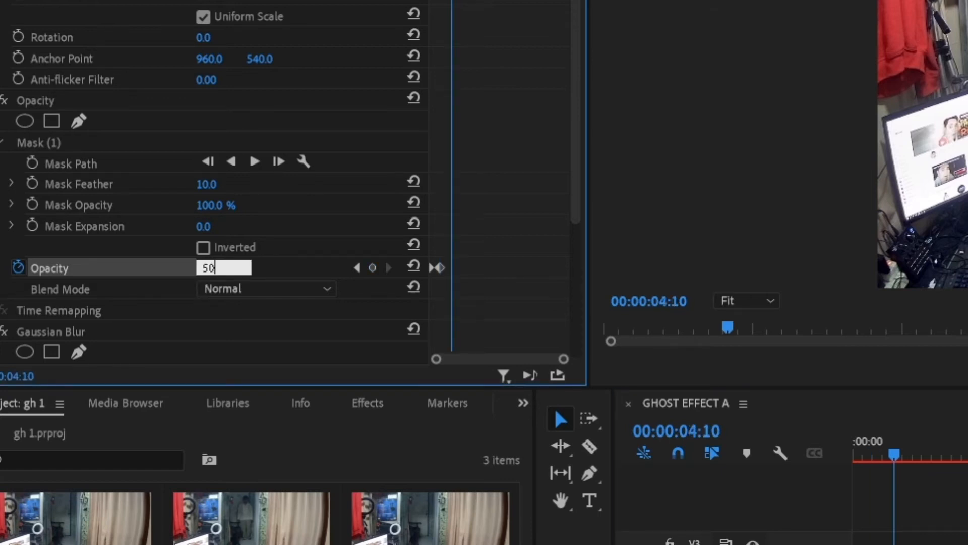